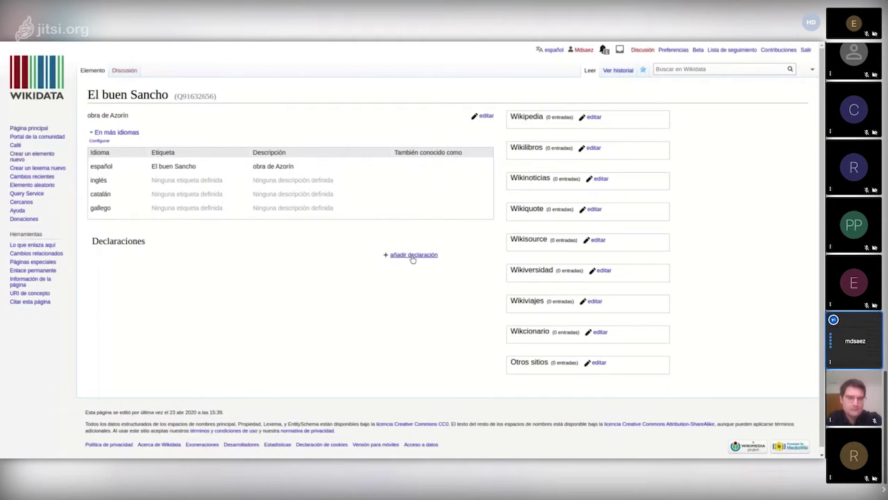
# Step: Add a statement with the property título and enter El buen Sancho as its value
pyautogui.click(412, 256)
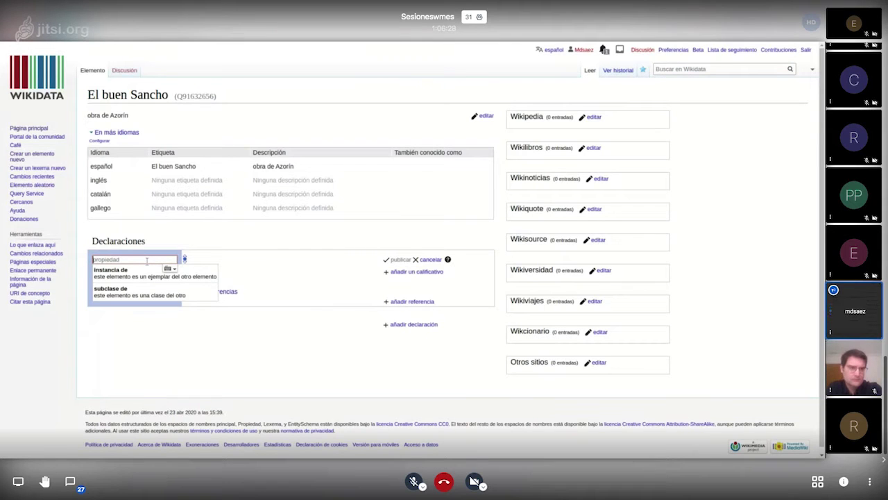
pyautogui.write('T')
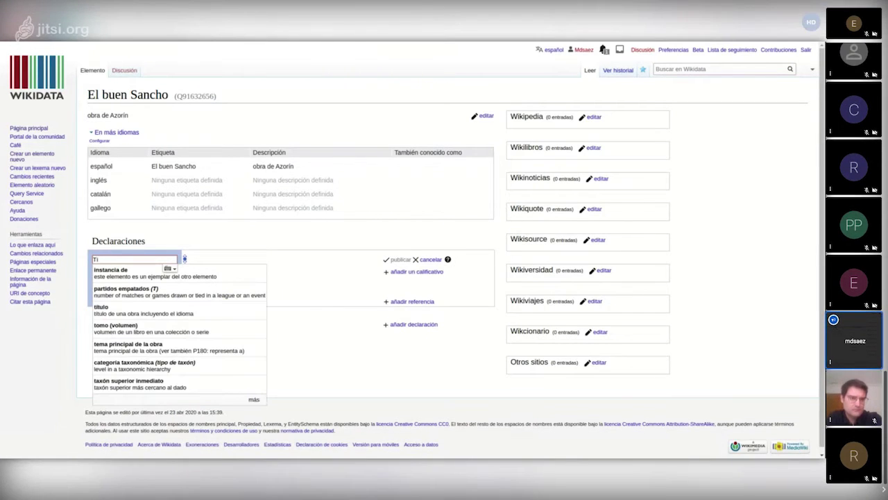
pyautogui.write('itu')
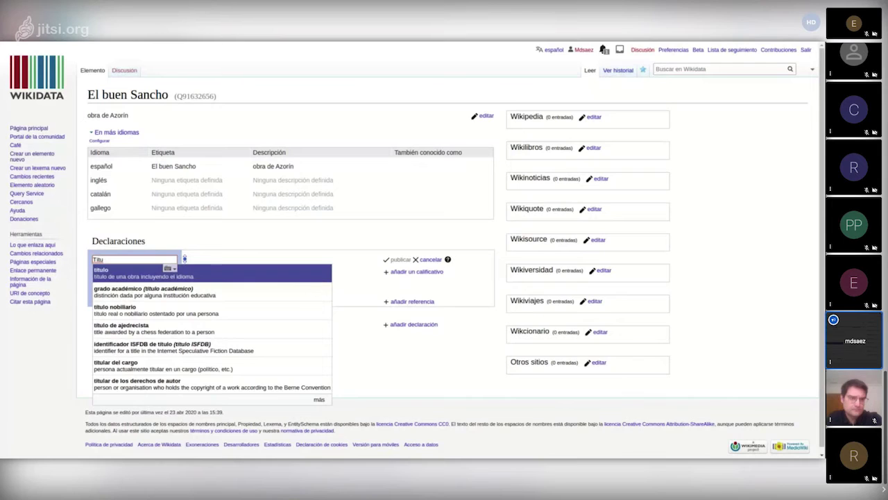
pyautogui.click(127, 276)
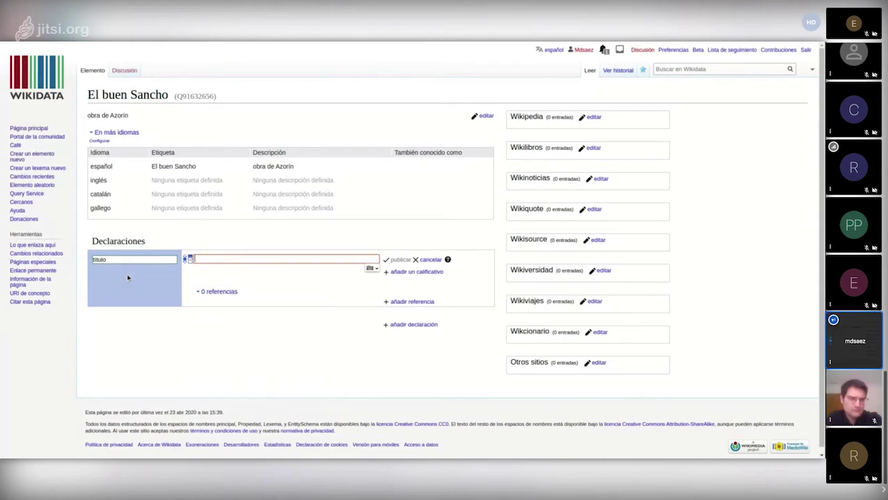
pyautogui.click(247, 259)
pyautogui.write('El bu')
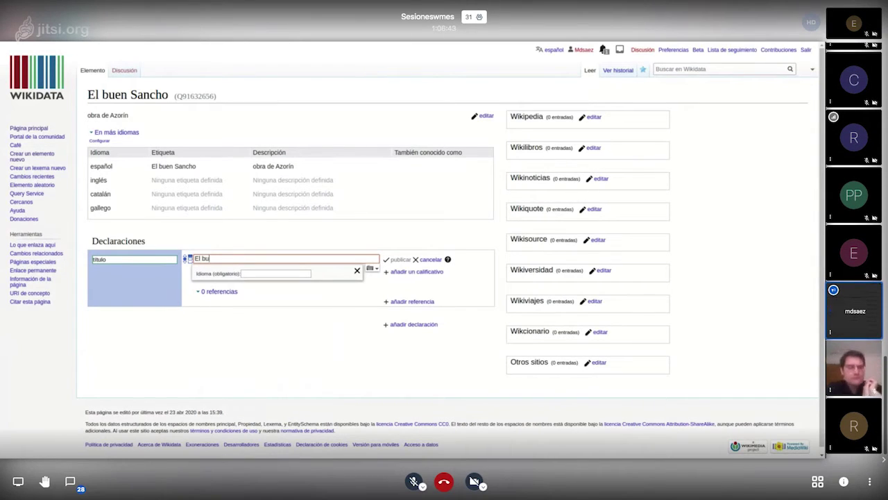
pyautogui.write('en Sancho')
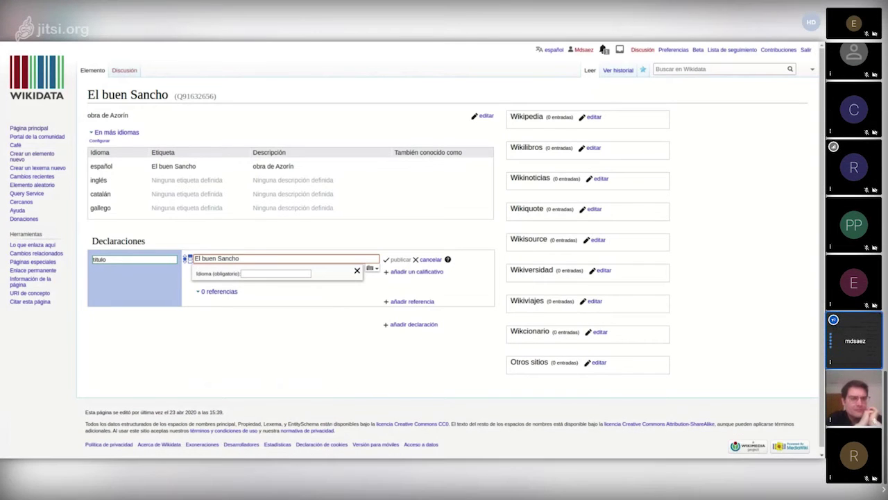
# Step: Set the language of the título value to español (es) and publish the statement
pyautogui.click(249, 271)
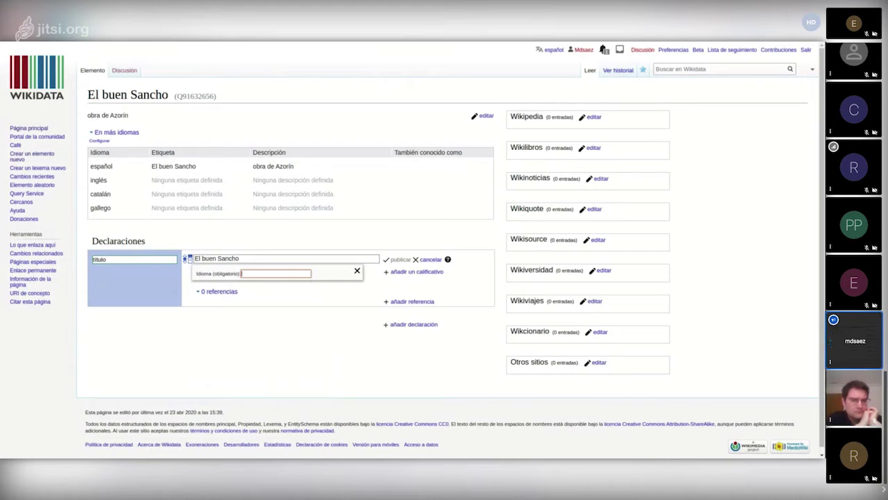
pyautogui.write('e')
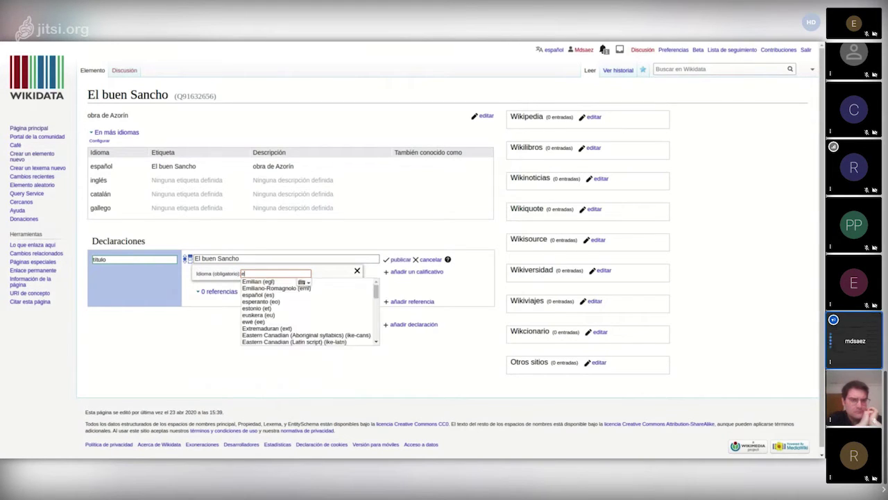
pyautogui.write('sp')
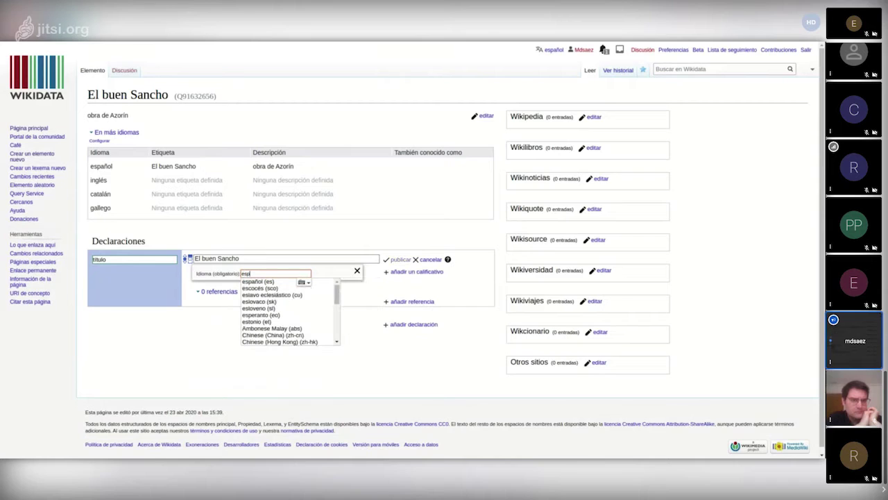
pyautogui.write('añol (es')
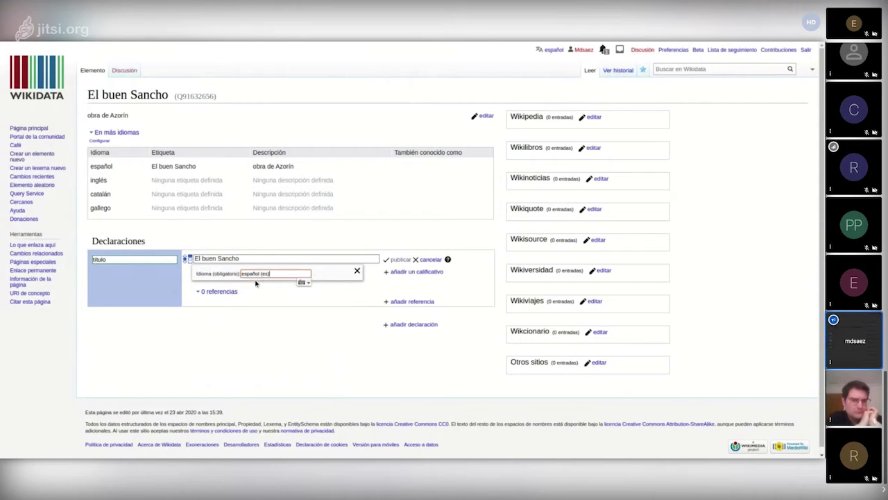
pyautogui.click(257, 281)
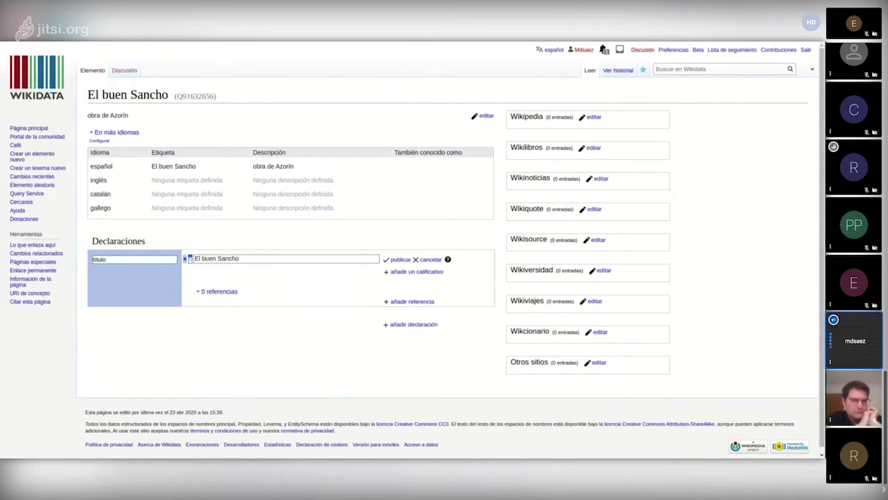
pyautogui.click(400, 260)
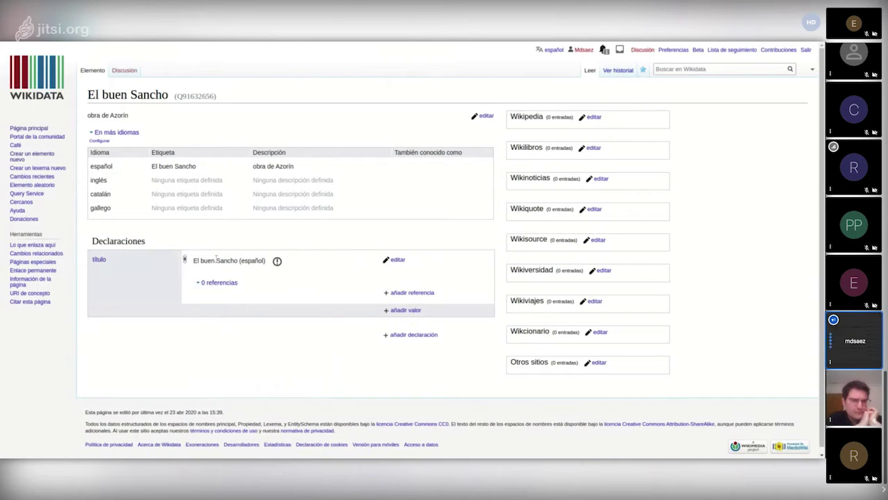
# Step: Add and publish an autor statement whose value is Azorín, the item described as escritor español
pyautogui.click(407, 337)
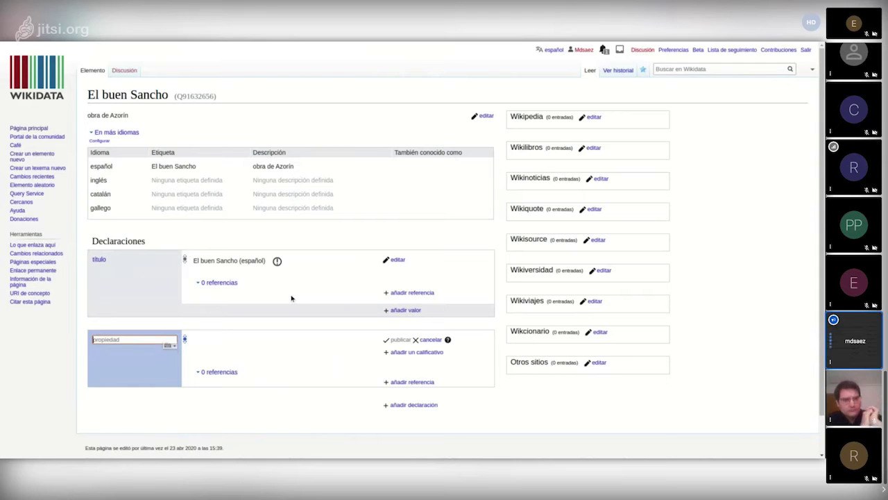
pyautogui.write('a')
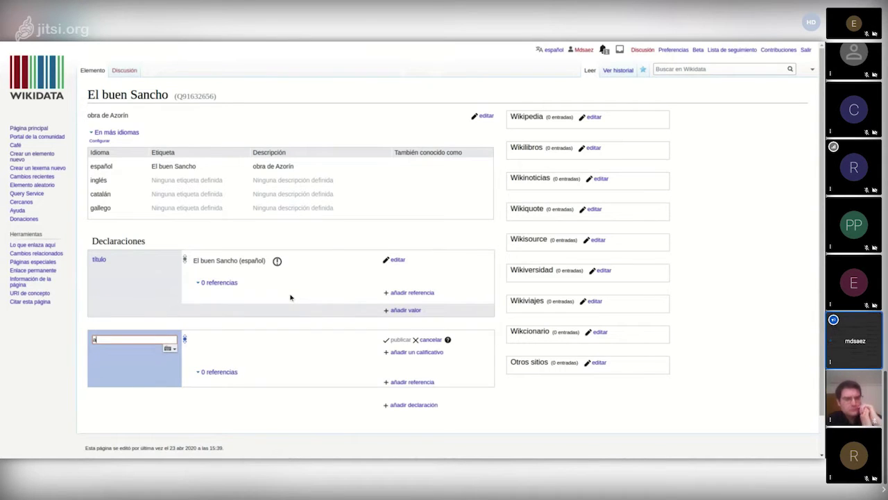
pyautogui.write('utor')
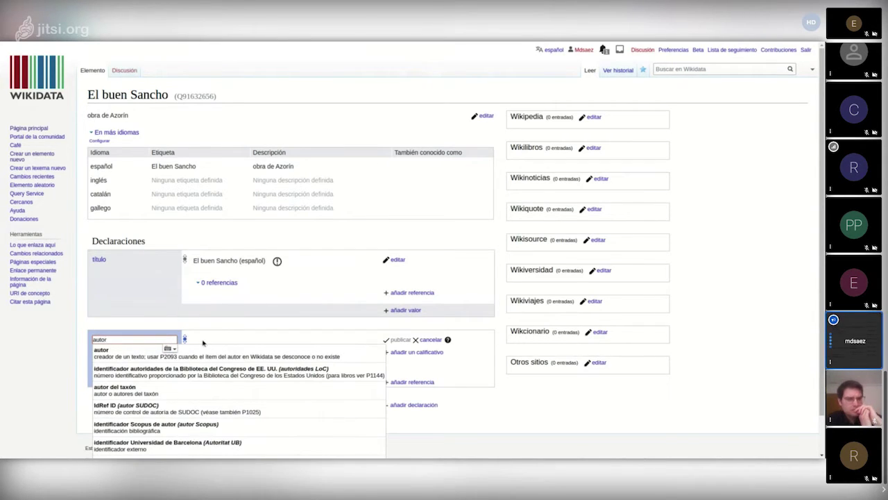
pyautogui.click(127, 357)
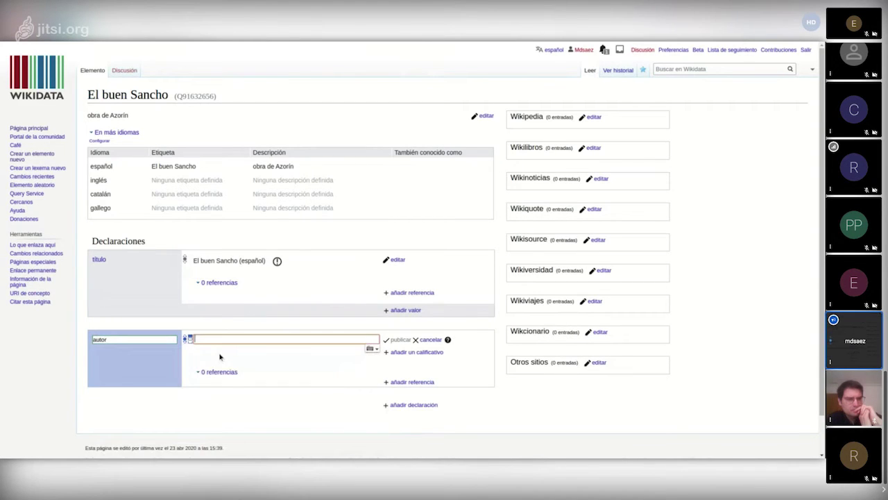
pyautogui.write('A')
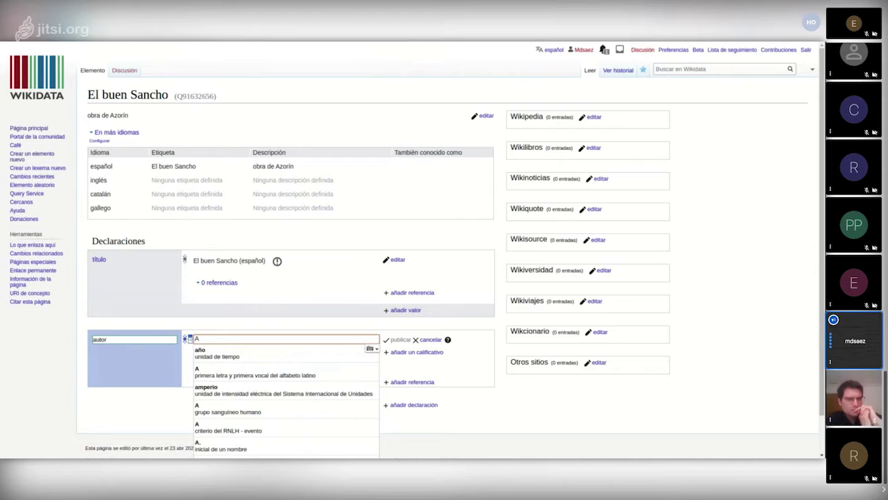
pyautogui.write('z')
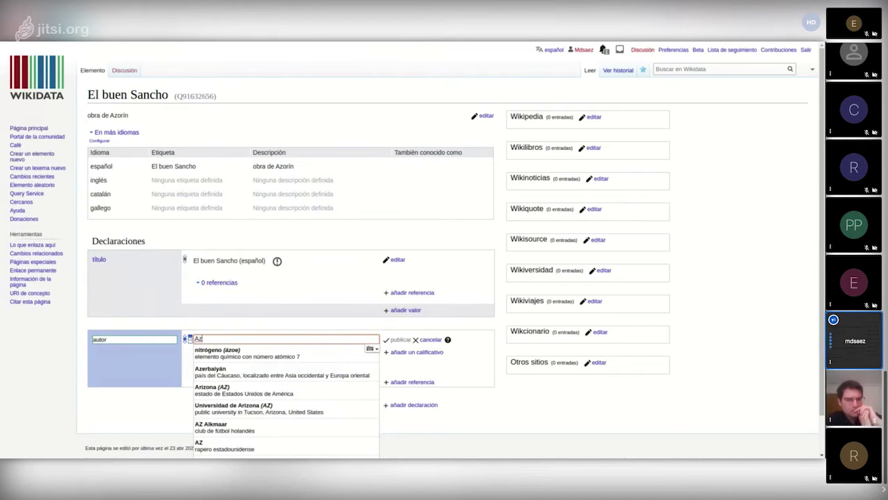
pyautogui.write('or')
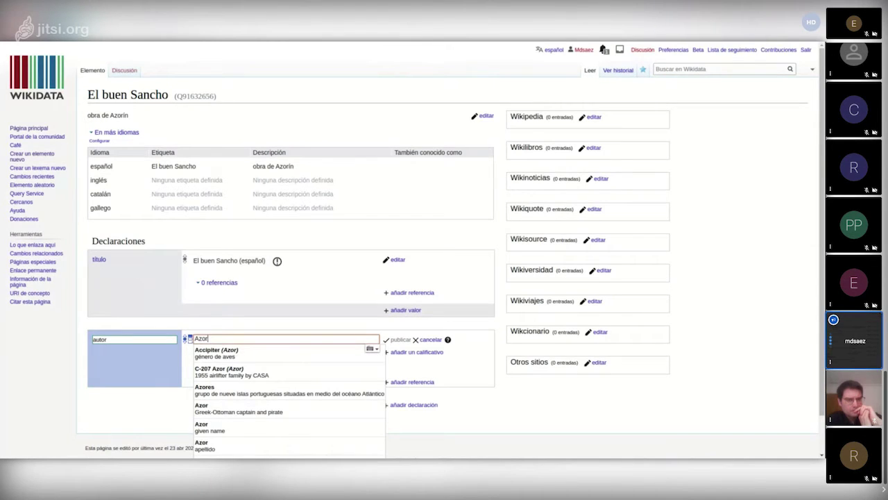
pyautogui.write('i')
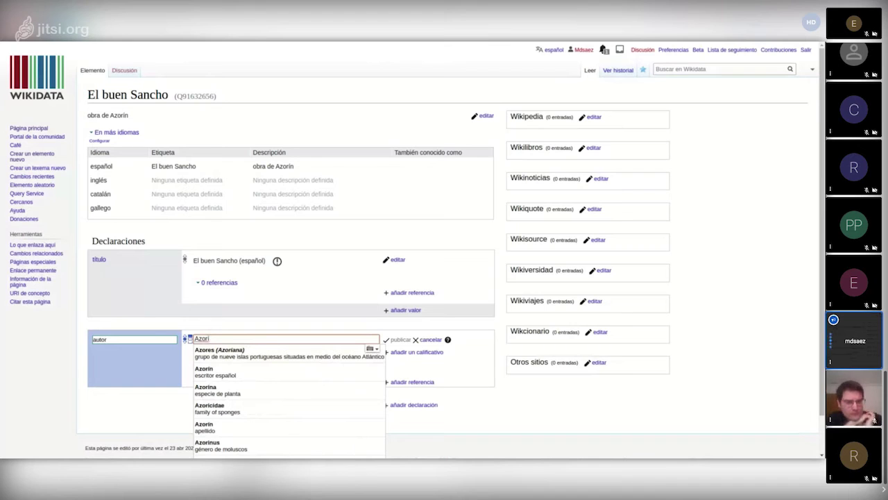
pyautogui.write('n')
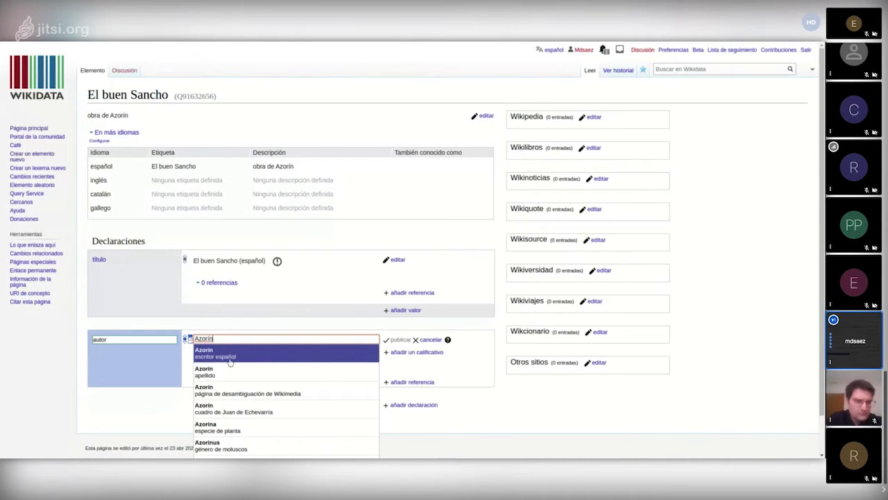
pyautogui.click(253, 359)
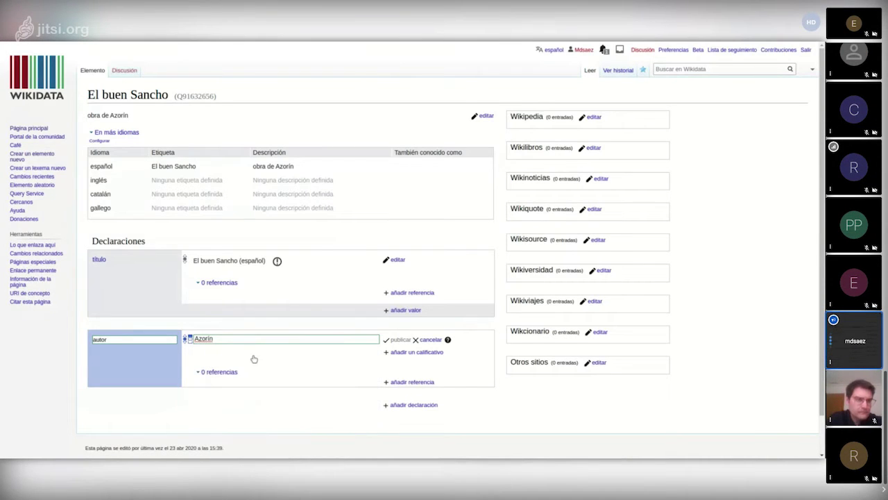
pyautogui.click(395, 340)
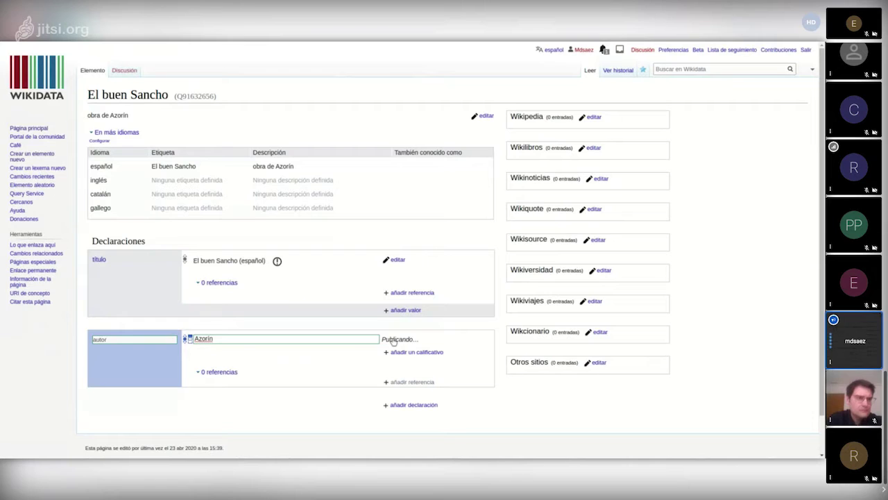
# Step: Add and publish an instancia de statement with the value obra literaria, the item described as obra creada por un escritor
pyautogui.scroll(-2, 394, 339)
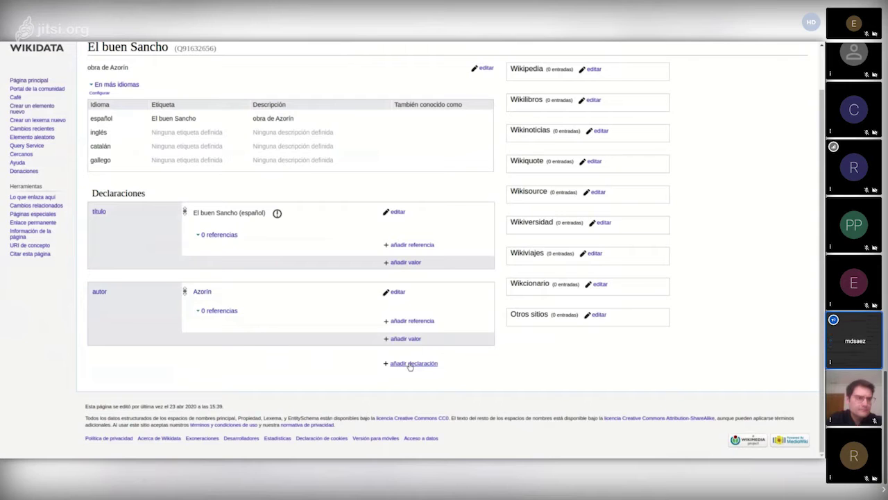
pyautogui.click(410, 364)
pyautogui.scroll(-1, 600, 349)
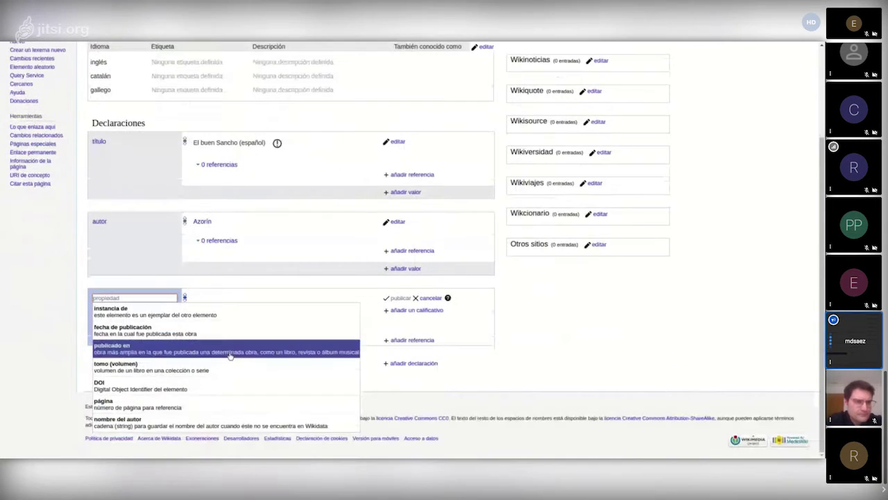
pyautogui.click(207, 314)
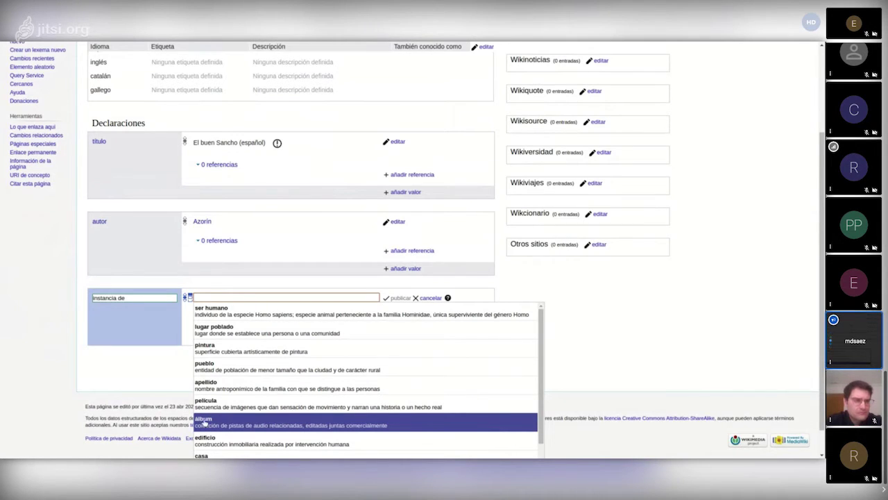
pyautogui.write('obra')
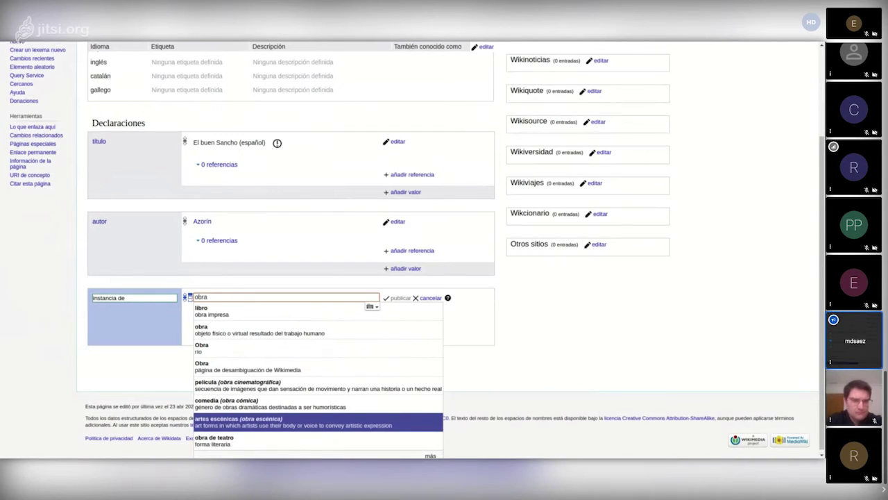
pyautogui.write(' lite')
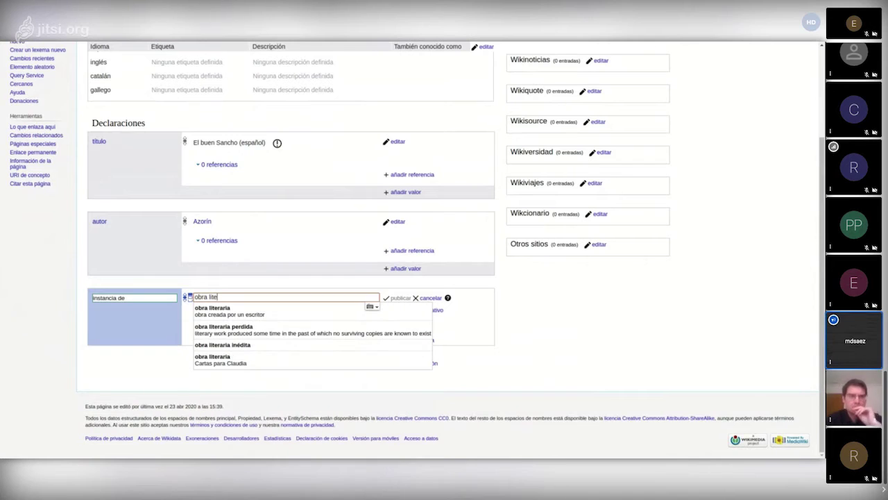
pyautogui.click(263, 319)
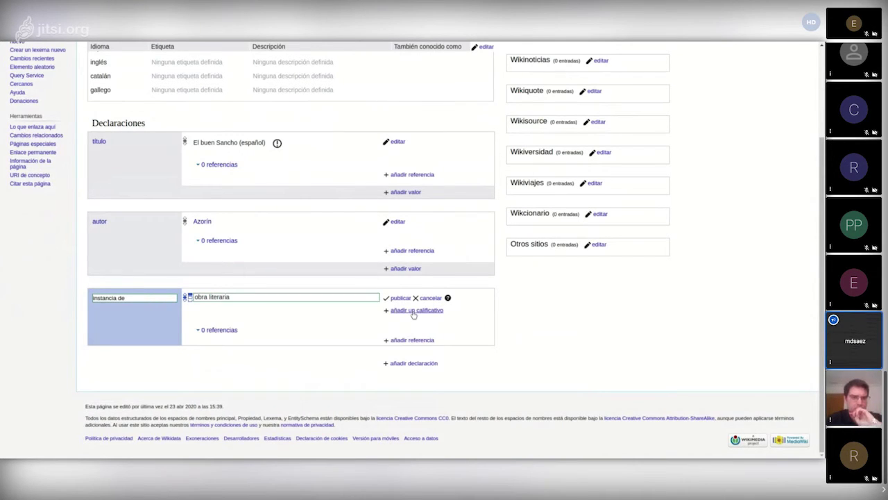
pyautogui.click(399, 298)
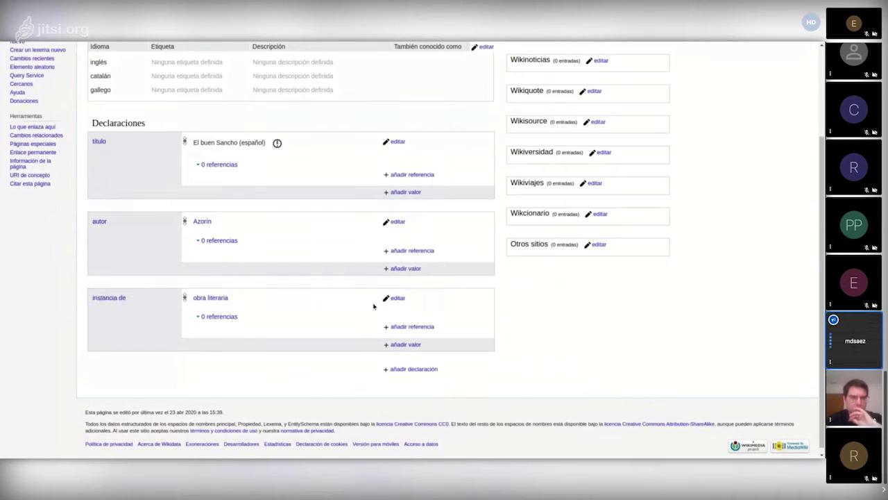
# Step: Add and publish a género statement with the value narrativa, the item described as género literario
pyautogui.click(408, 363)
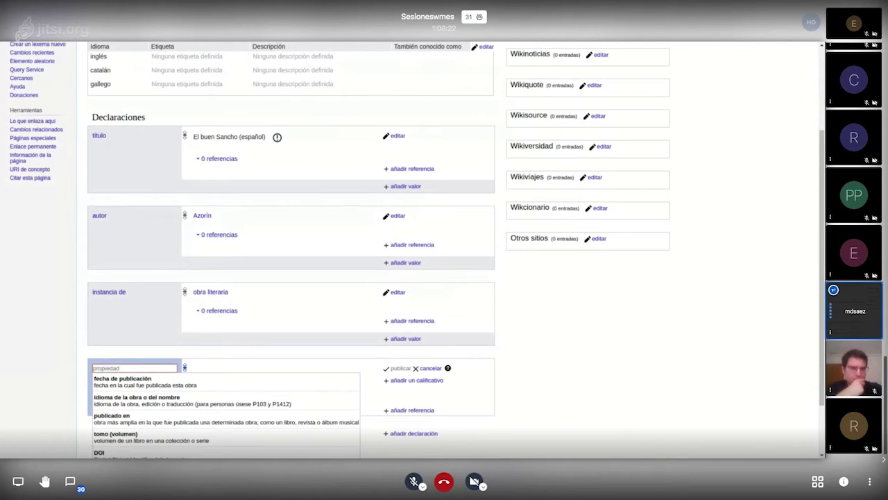
pyautogui.write('ge')
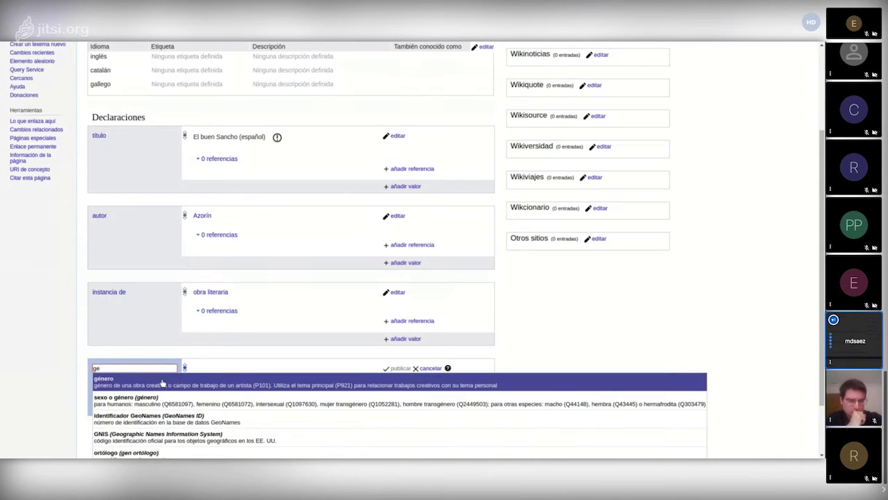
pyautogui.click(163, 382)
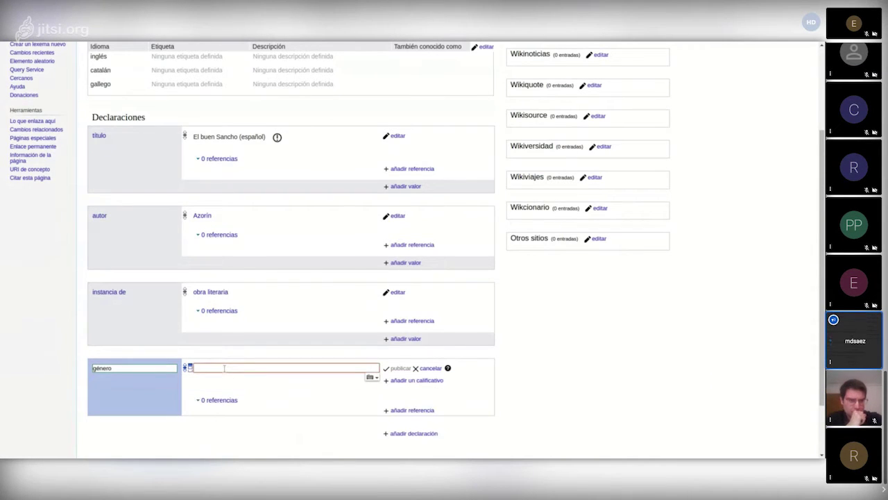
pyautogui.write('n')
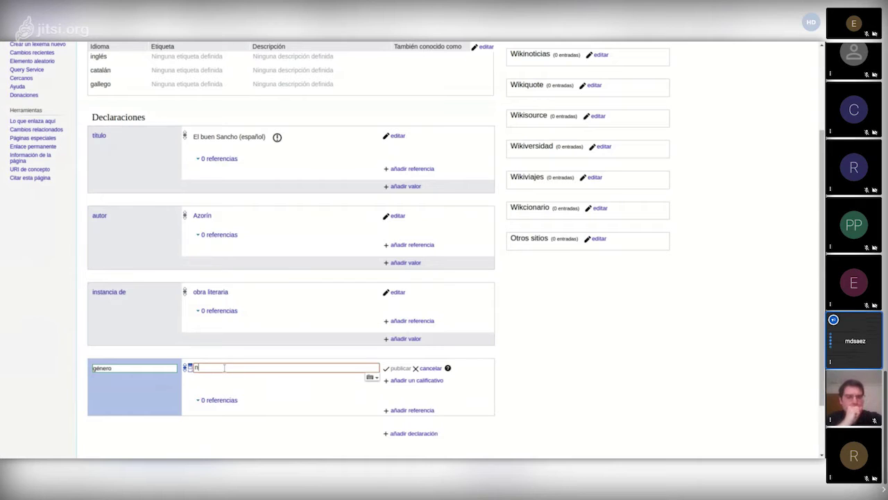
pyautogui.write('arrativa')
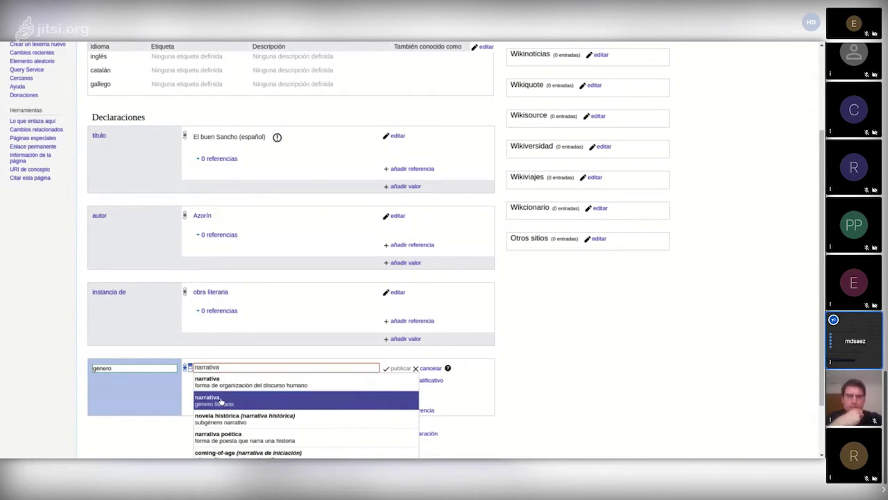
pyautogui.click(269, 403)
pyautogui.click(406, 368)
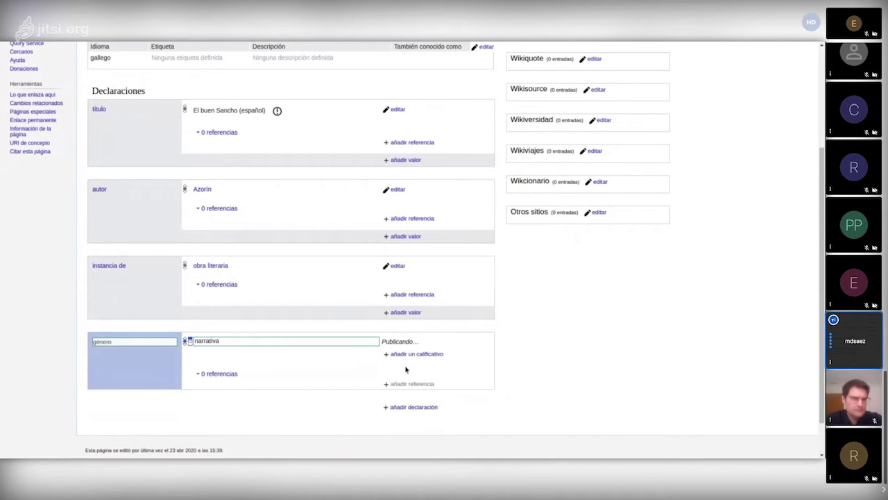
# Step: Start a new statement with the property fecha de publicación
pyautogui.scroll(-1, 406, 369)
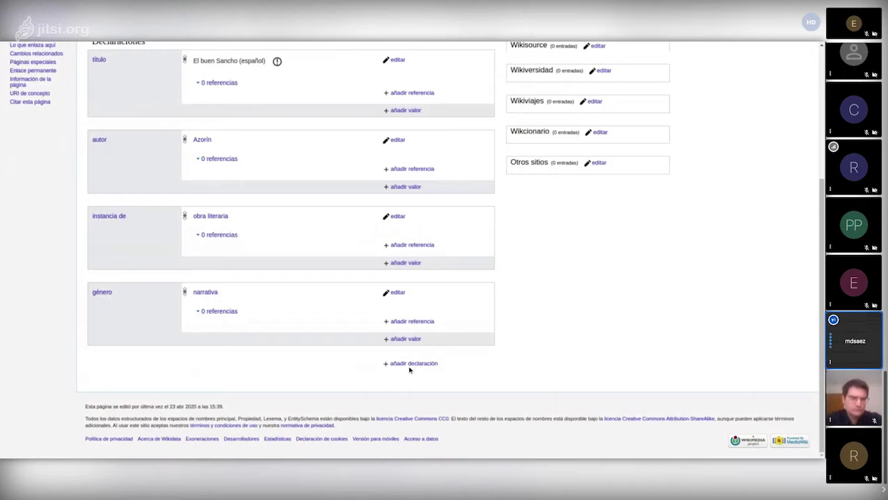
pyautogui.click(413, 363)
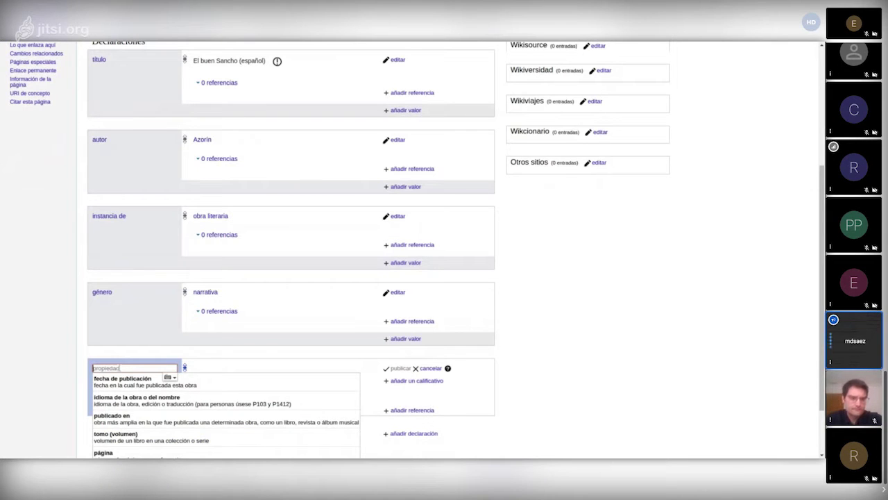
pyautogui.scroll(-1, 79, 368)
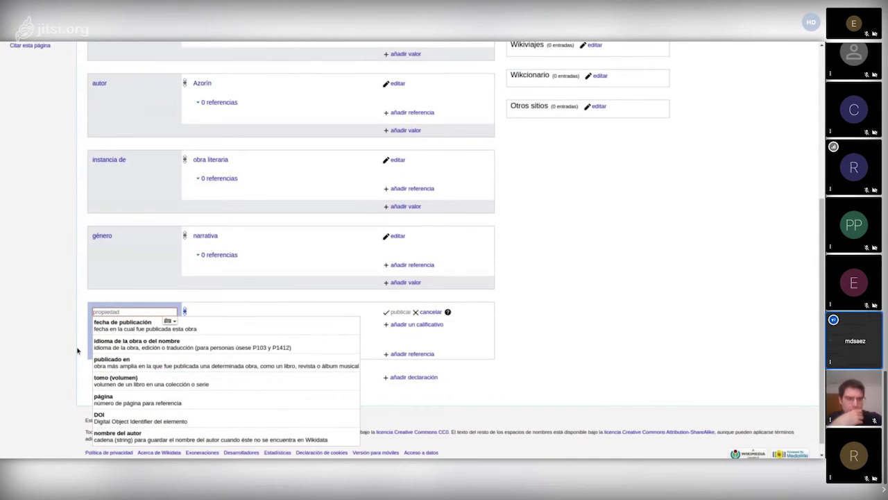
pyautogui.scroll(-1, 79, 349)
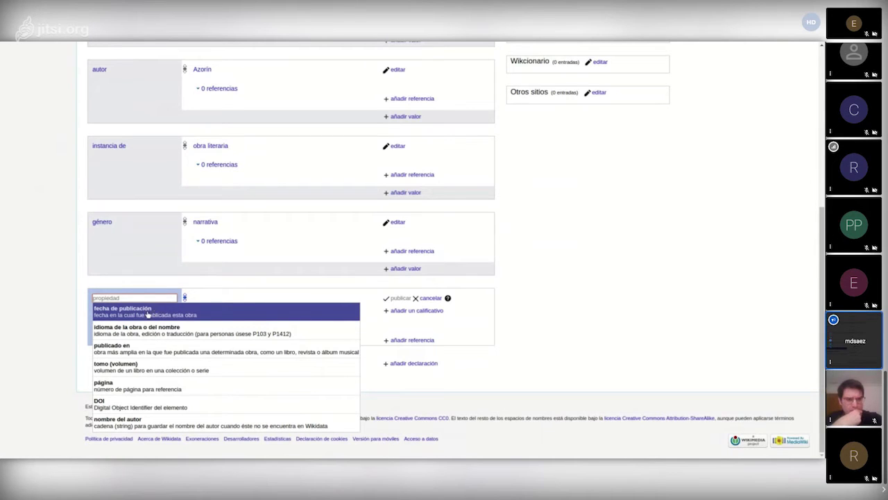
pyautogui.click(123, 314)
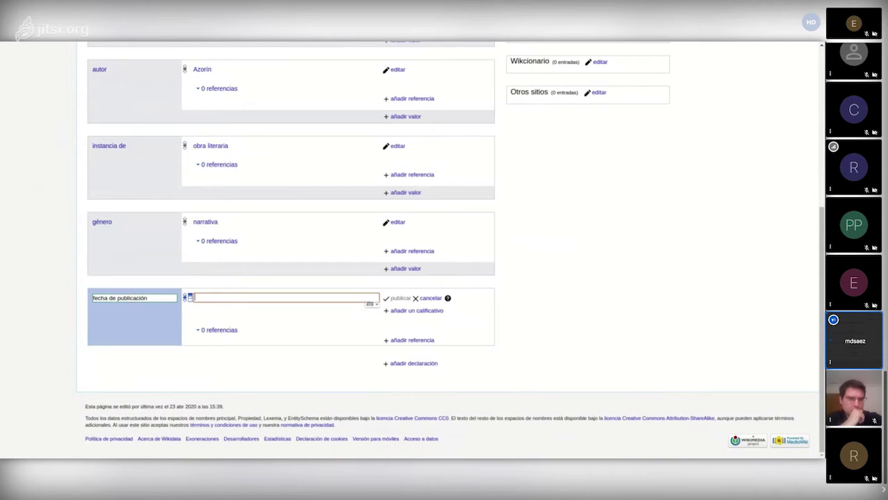
pyautogui.write('19')
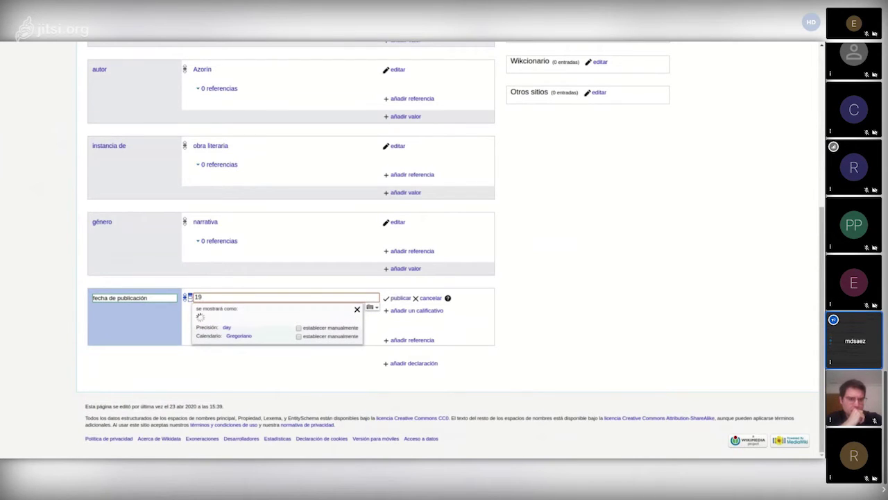
pyautogui.press('BackSpace')
pyautogui.press('BackSpace')
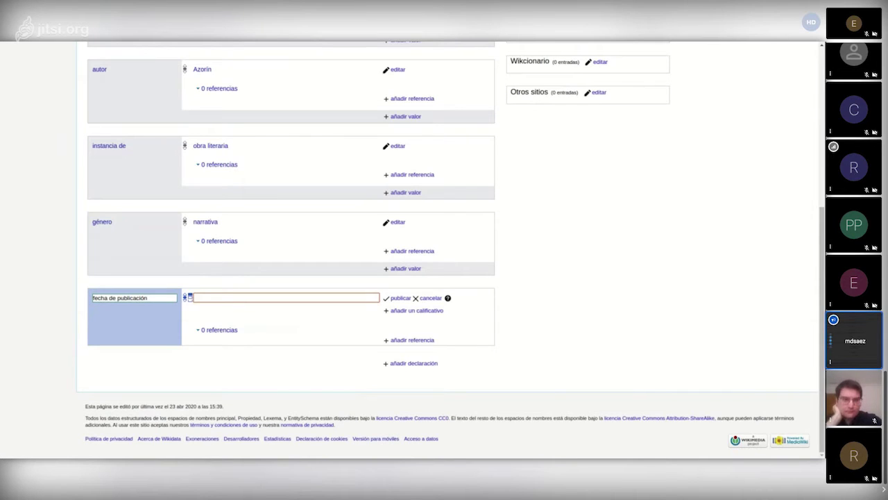
pyautogui.write('mi')
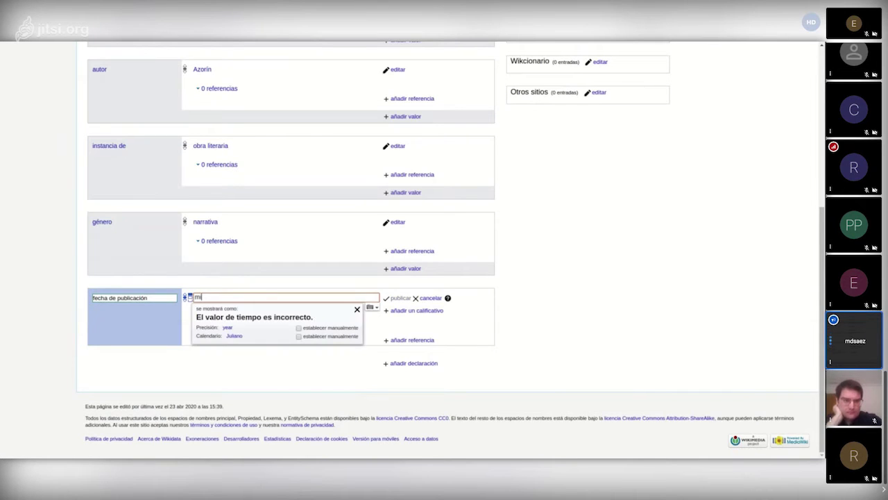
pyautogui.write('l')
pyautogui.press('BackSpace')
pyautogui.press('BackSpace')
pyautogui.press('BackSpace')
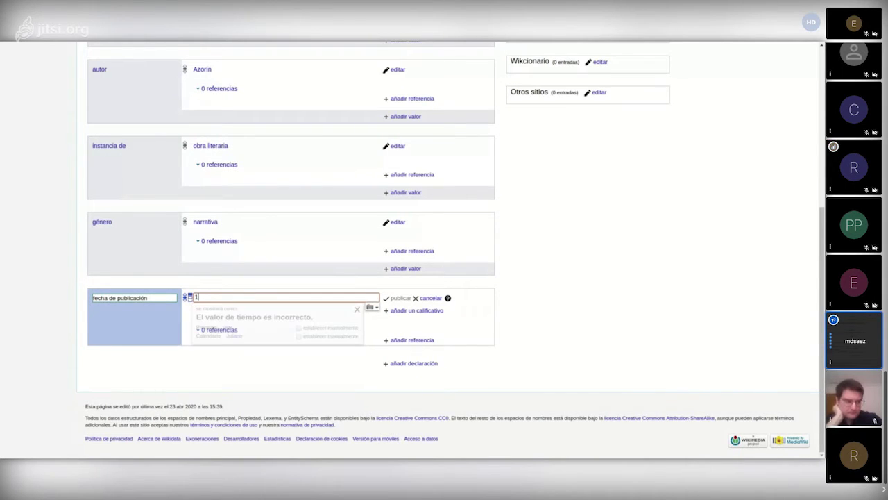
# Step: Enter 1954 as the fecha de publicación value and publish the statement
pyautogui.write('1954')
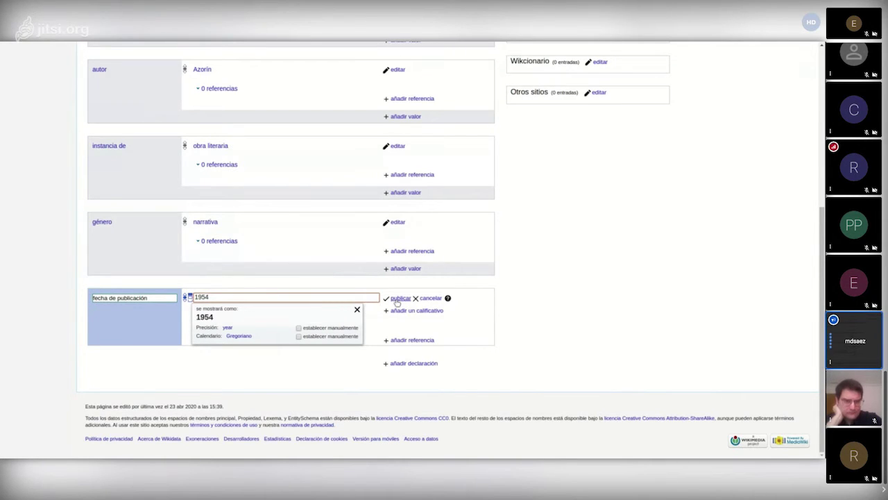
pyautogui.click(398, 298)
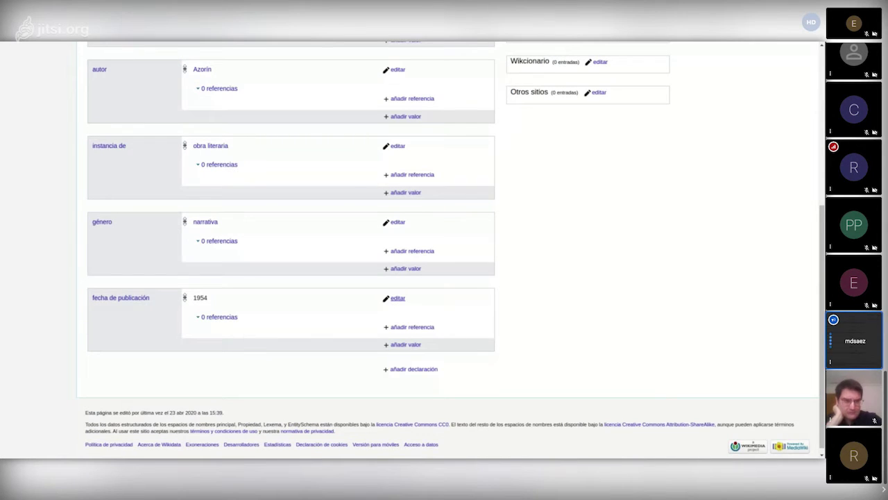
# Step: Add and publish an idioma de la obra o del nombre statement with the value español, the Romance language item
pyautogui.click(409, 369)
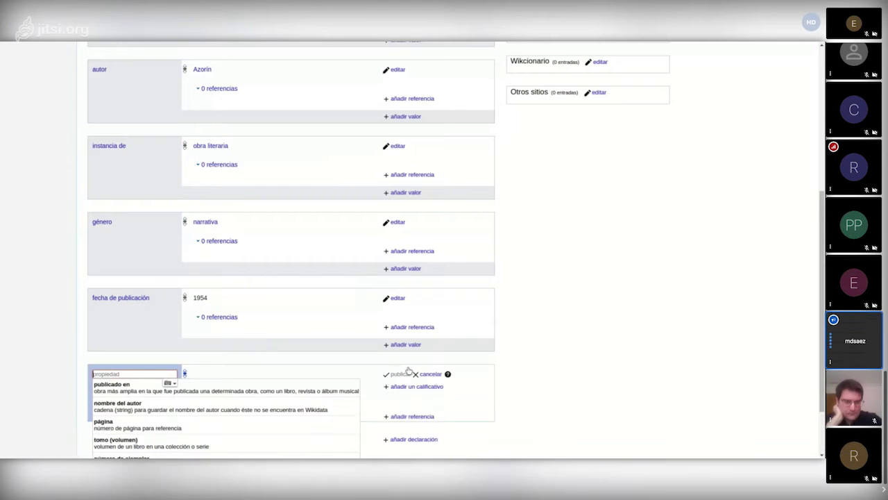
pyautogui.write('idia')
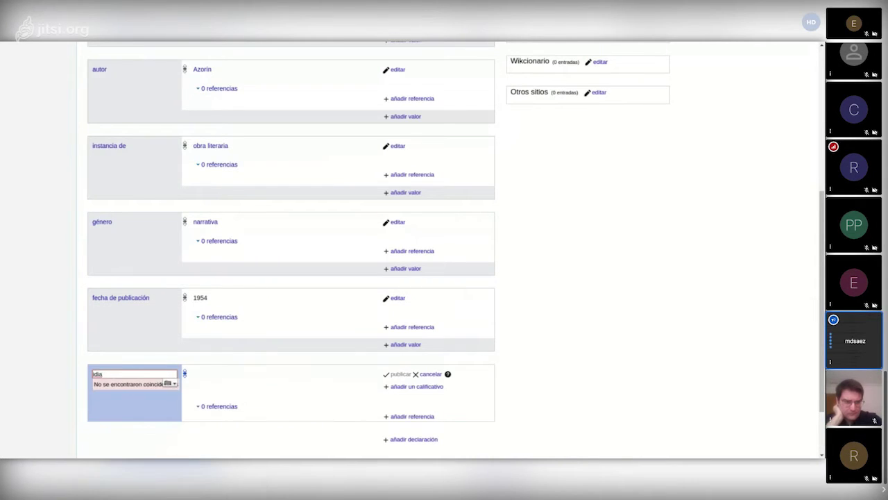
pyautogui.press('BackSpace')
pyautogui.write('oma')
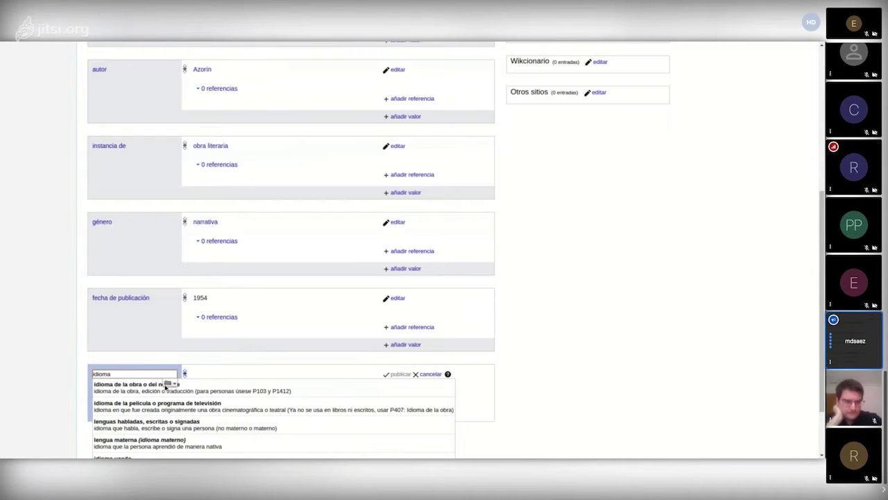
pyautogui.click(167, 385)
pyautogui.write('e')
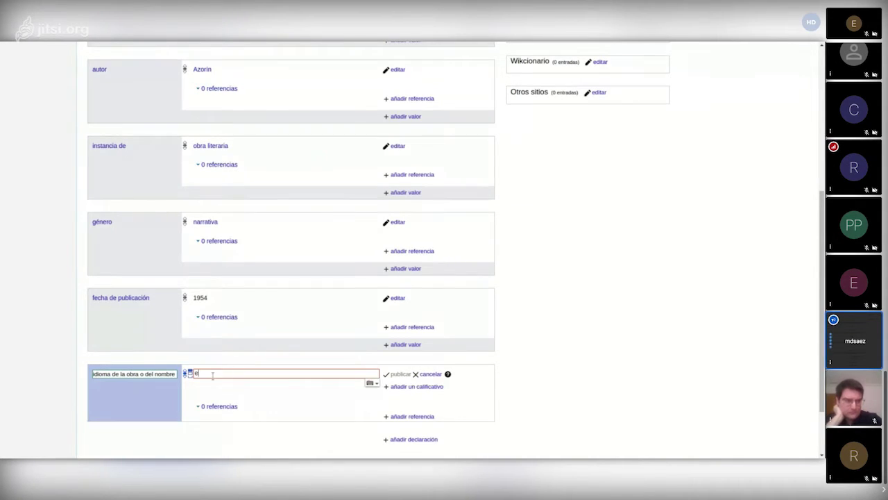
pyautogui.write('spaño')
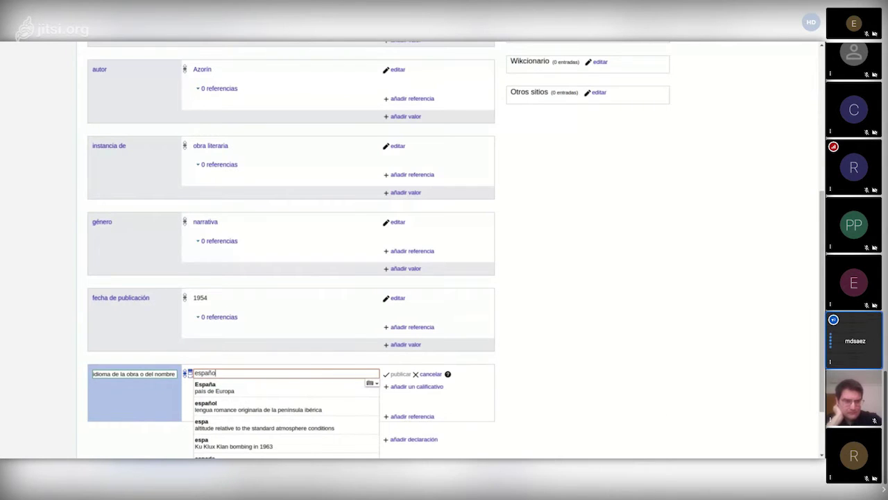
pyautogui.write('l')
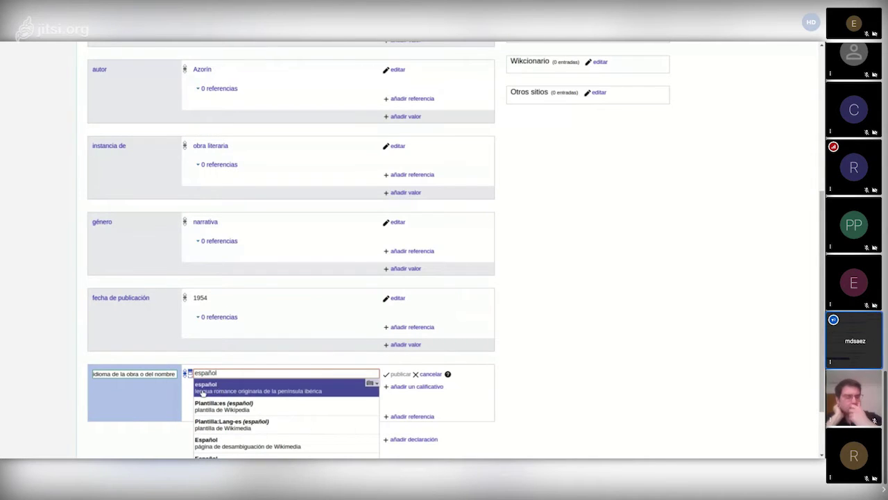
pyautogui.click(333, 390)
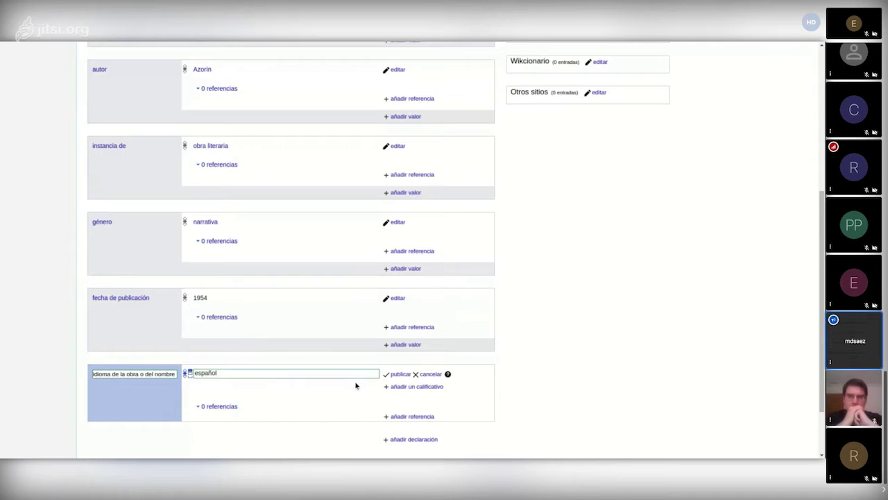
pyautogui.click(392, 378)
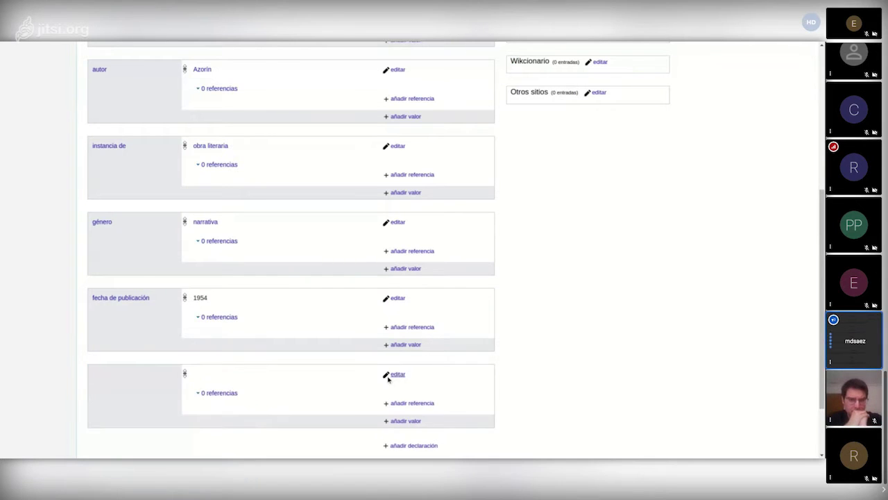
pyautogui.scroll(-2, 392, 378)
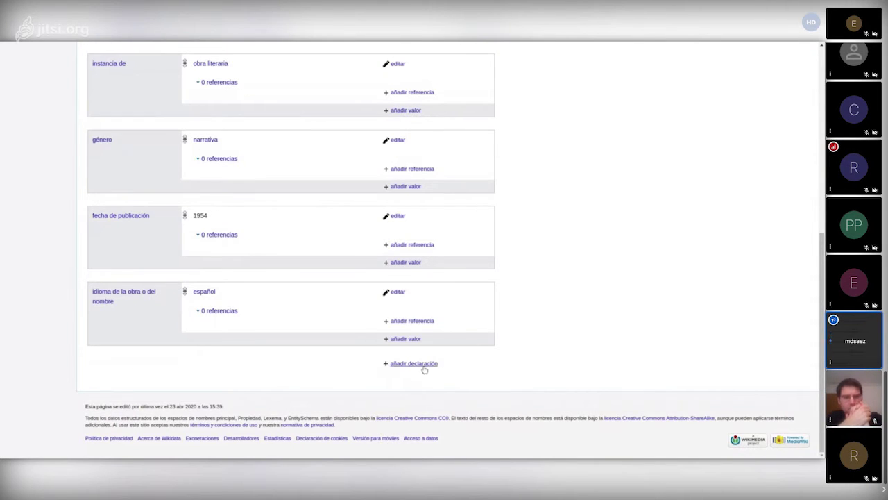
pyautogui.click(424, 367)
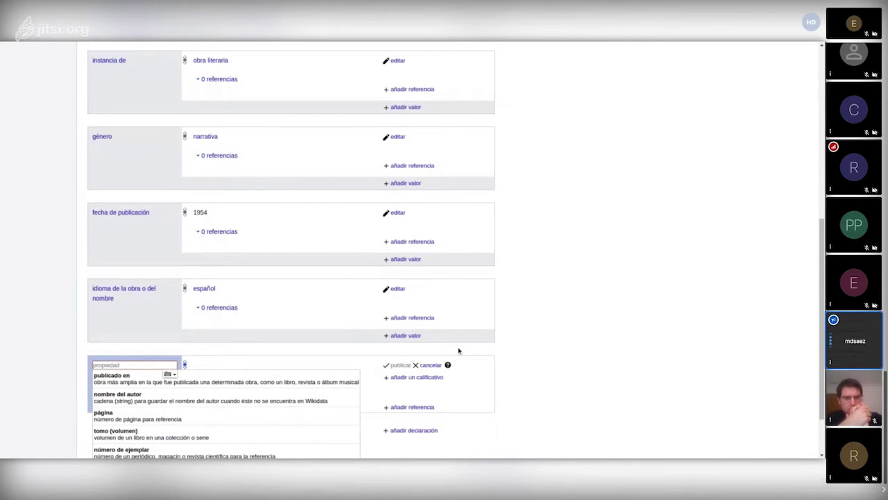
pyautogui.scroll(-2, 458, 351)
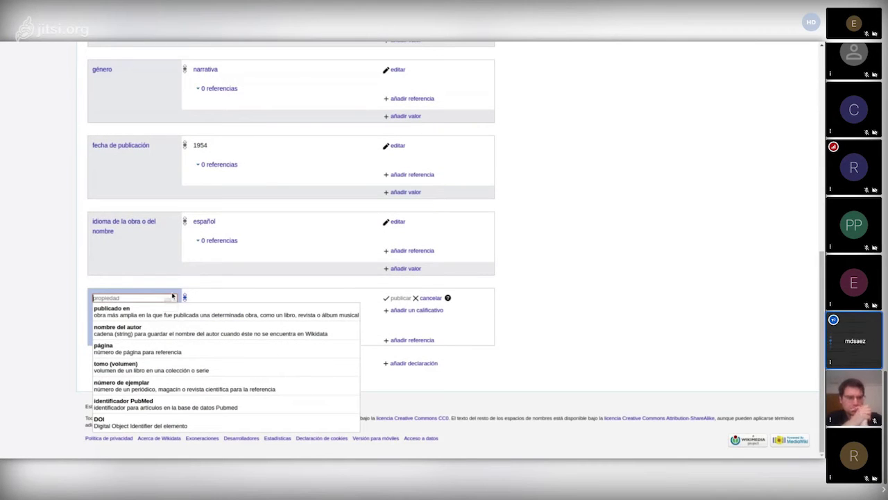
pyautogui.click(172, 297)
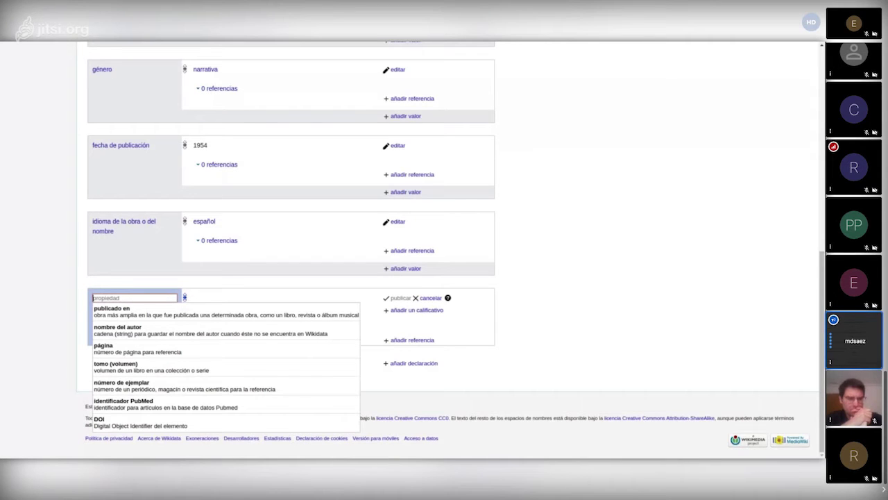
pyautogui.write('t')
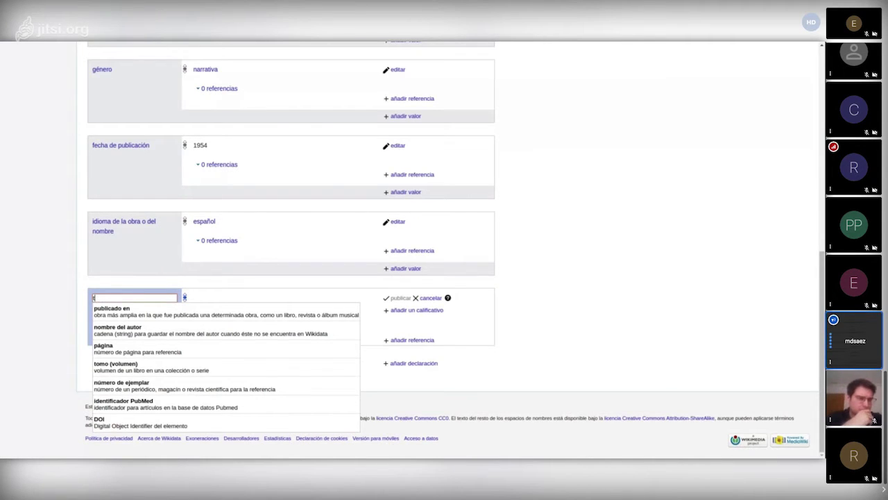
pyautogui.write('ax')
pyautogui.write('to ')
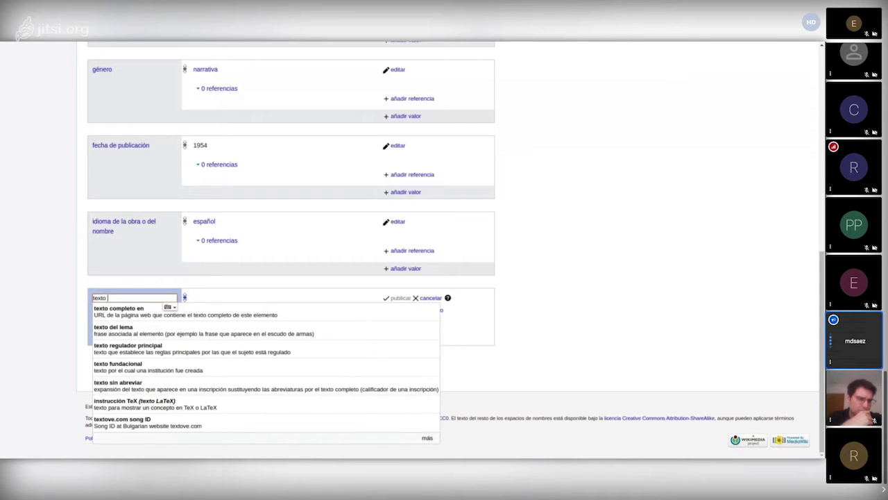
pyautogui.write('com')
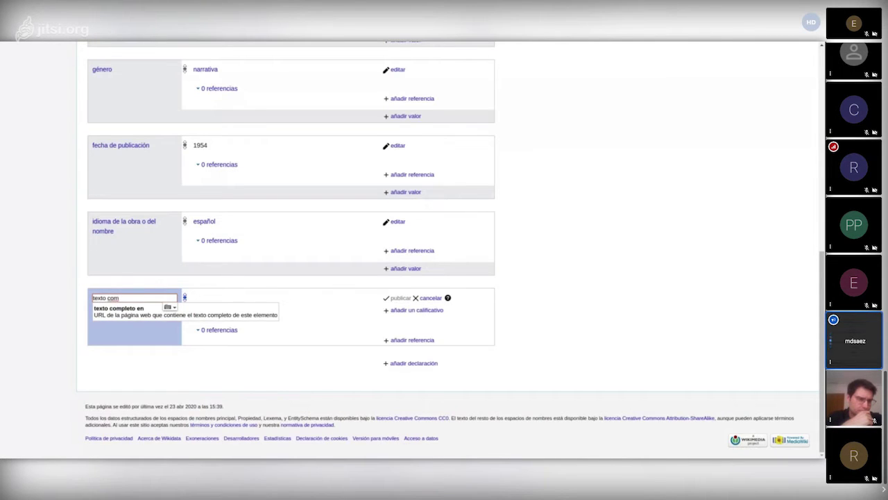
pyautogui.click(147, 313)
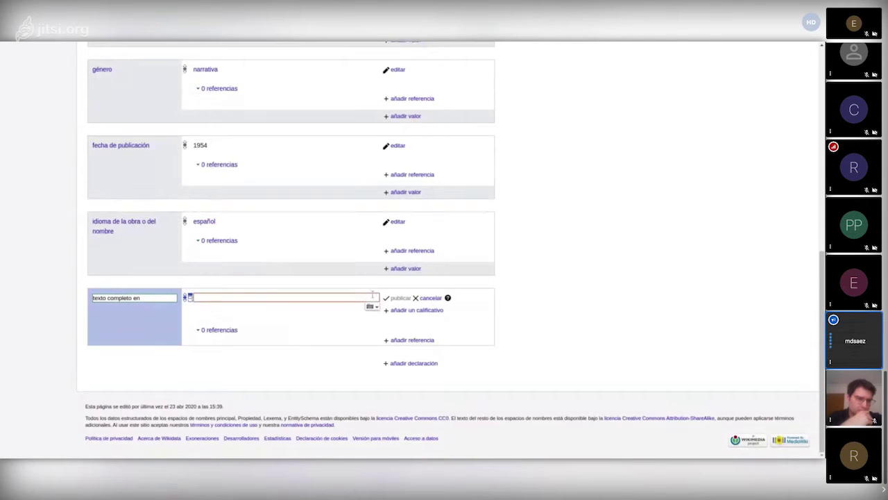
pyautogui.write('http://www.cervantesvirtual.com/obra-visor/el-buen-sancho--0/html/')
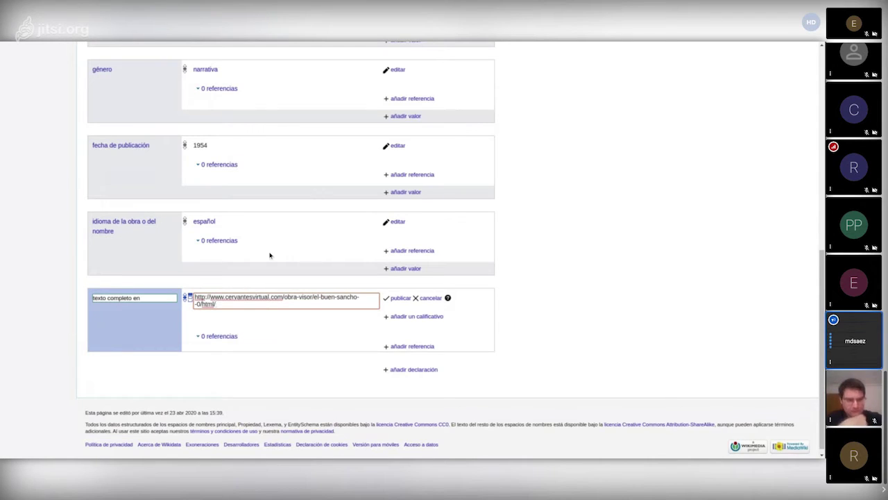
pyautogui.click(390, 298)
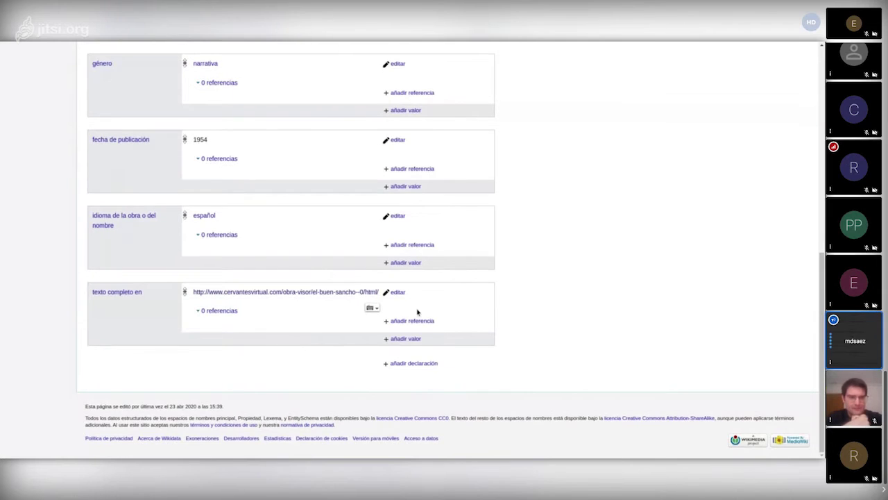
# Step: Review the El buen Sancho item from its heading and description through its published statements
pyautogui.scroll(5, 454, 313)
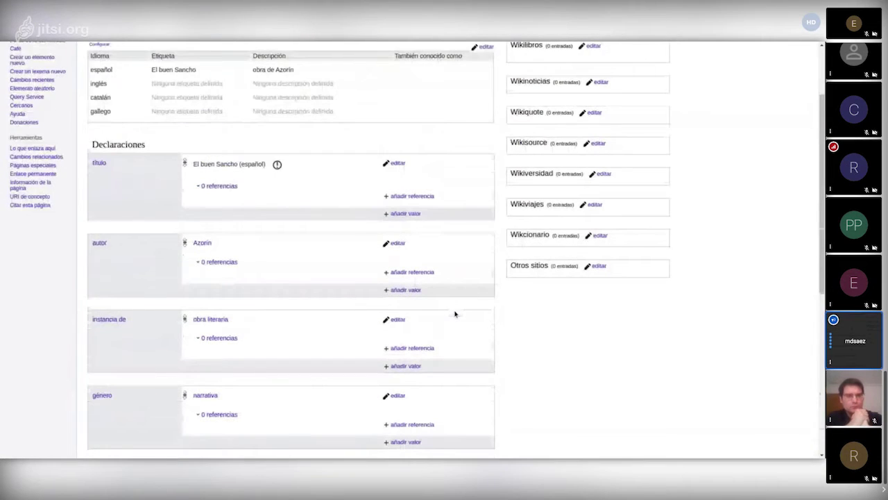
pyautogui.scroll(3, 454, 314)
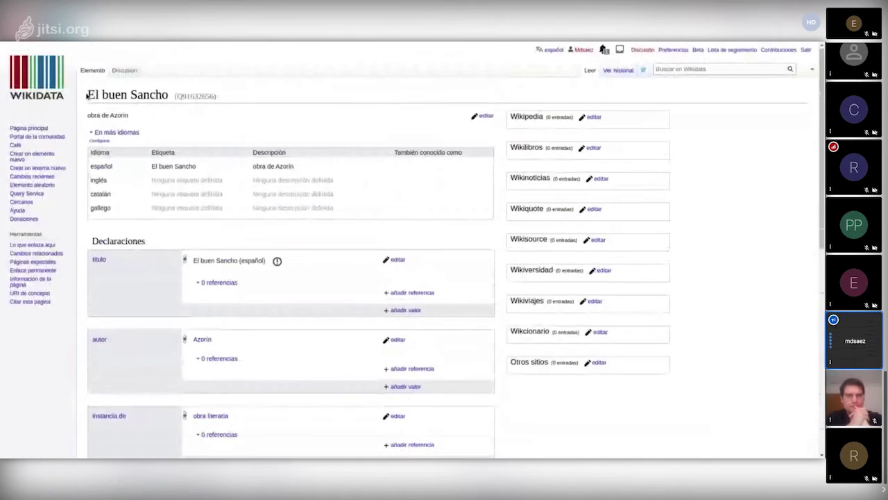
pyautogui.moveTo(88, 94); pyautogui.dragTo(149, 95)
pyautogui.scroll(-4, 181, 202)
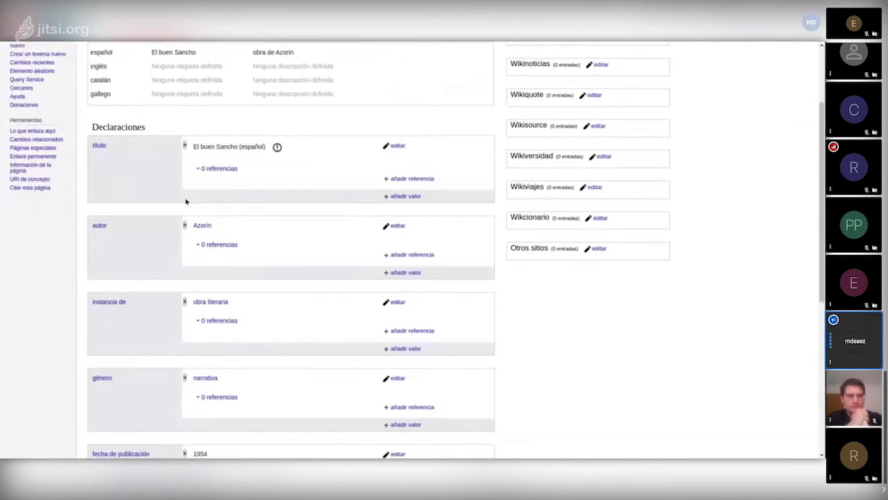
pyautogui.scroll(2, 160, 208)
pyautogui.scroll(1, 191, 79)
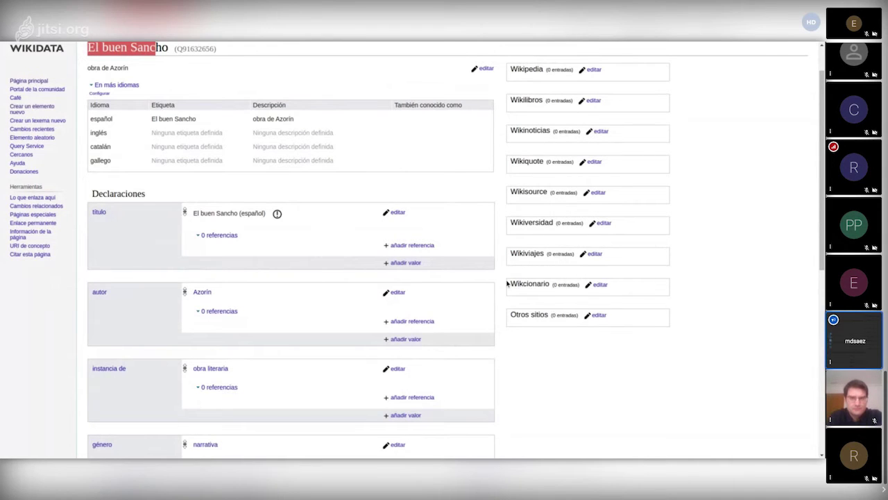
pyautogui.scroll(2, 507, 283)
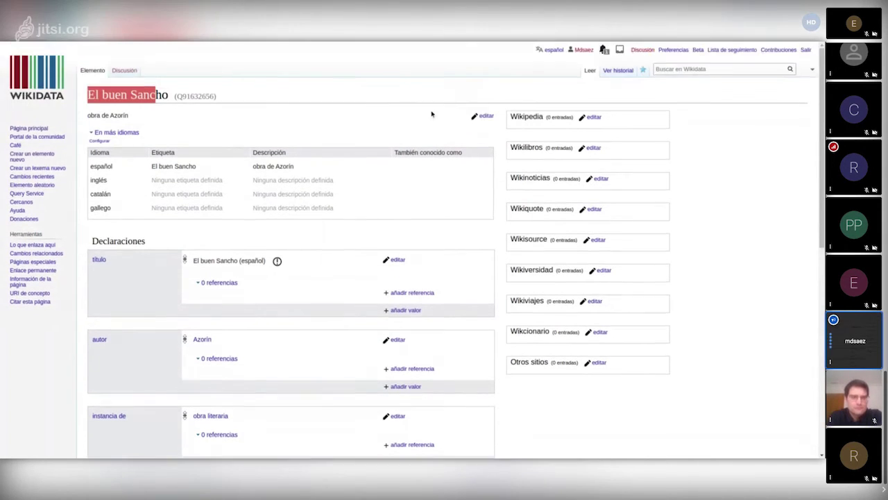
pyautogui.click(430, 115)
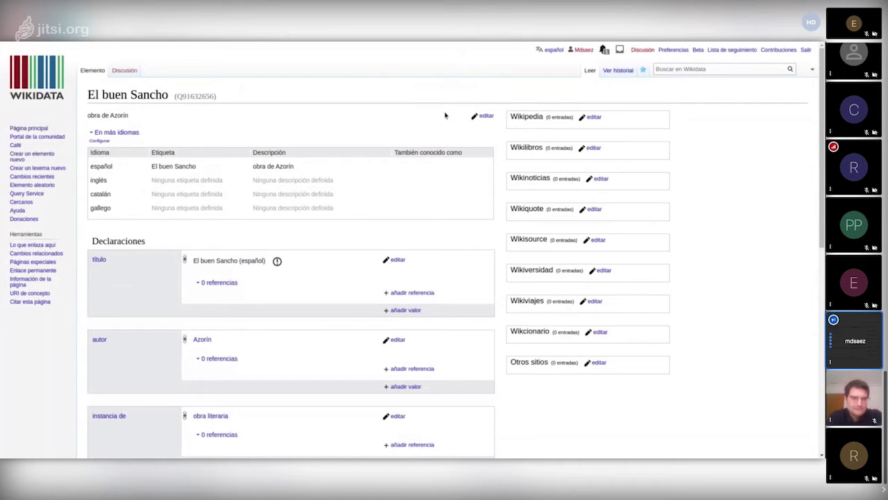